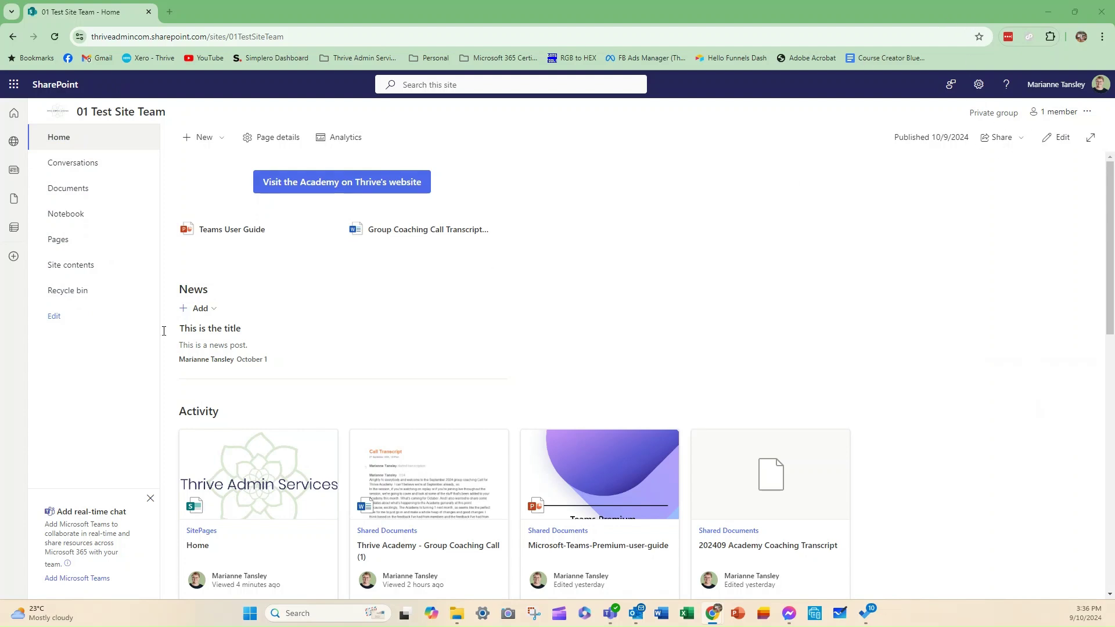
click(54, 318)
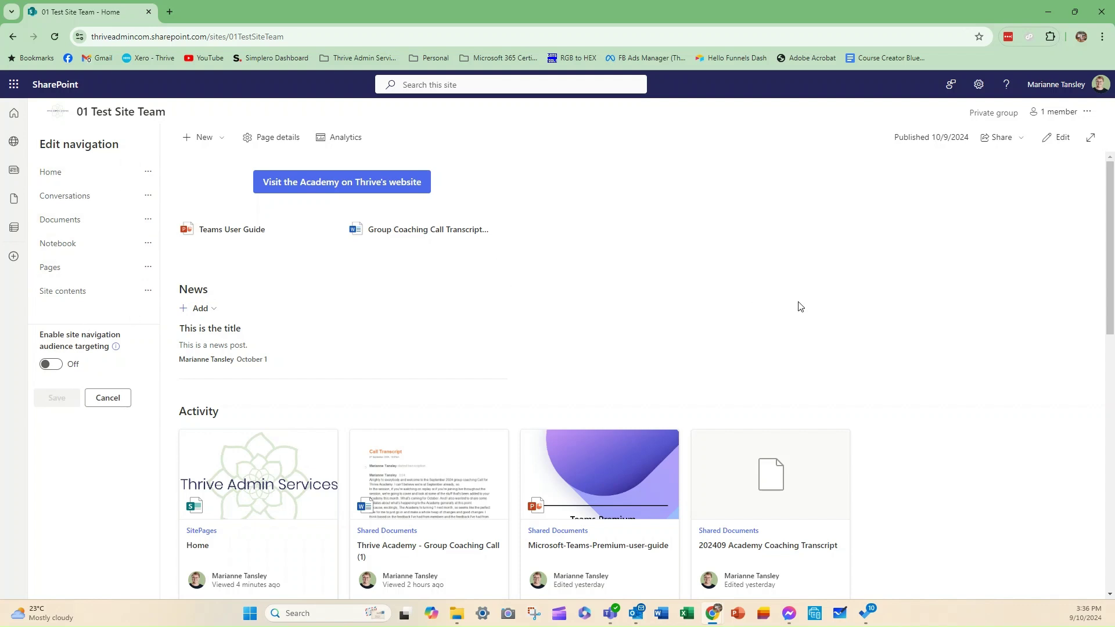
Preview Horizontal site navigation under Change the look, then keep the orientation Vertical
click(979, 87)
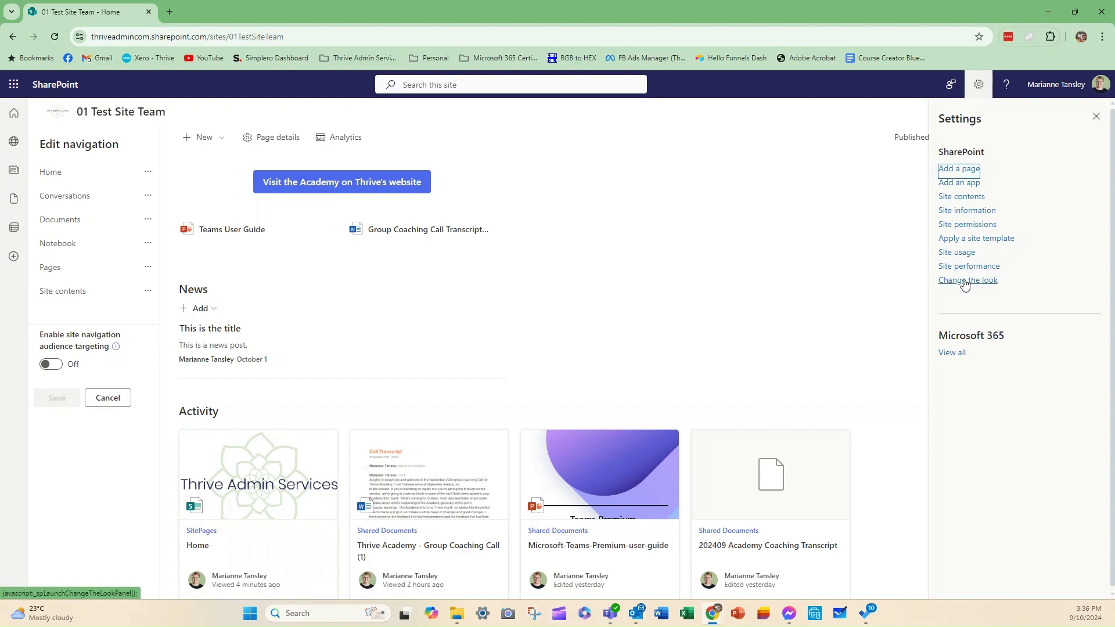
click(967, 281)
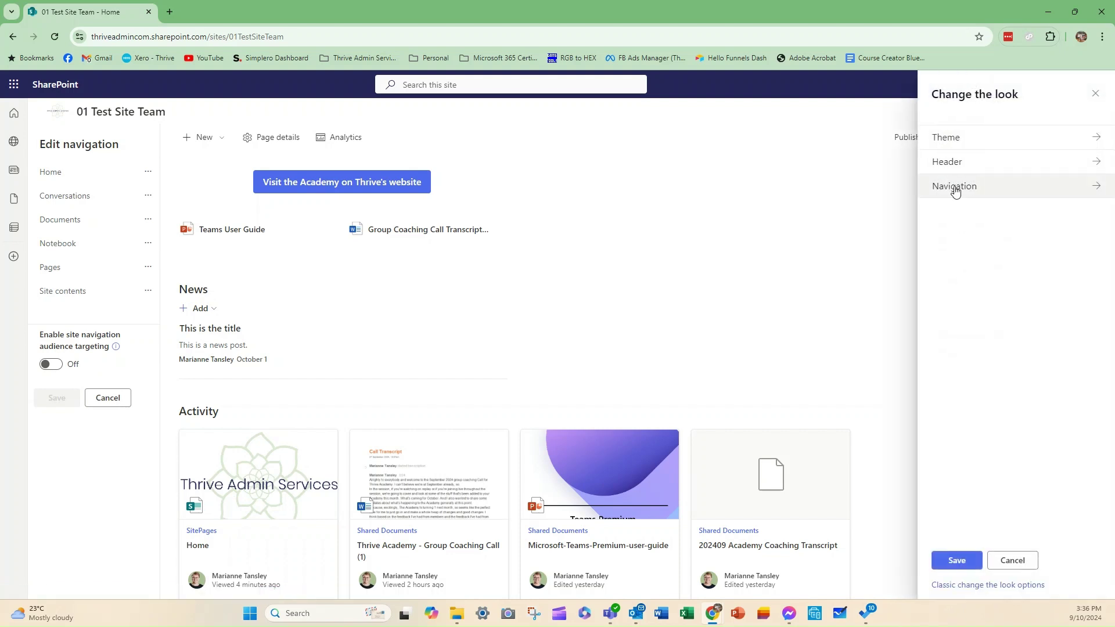
click(959, 195)
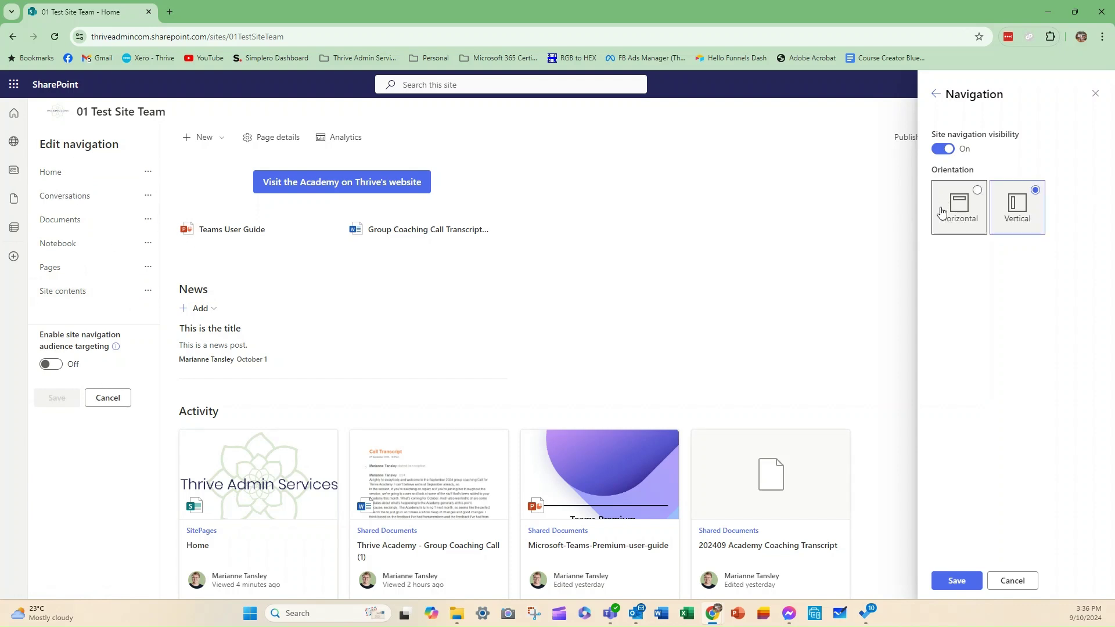
click(967, 218)
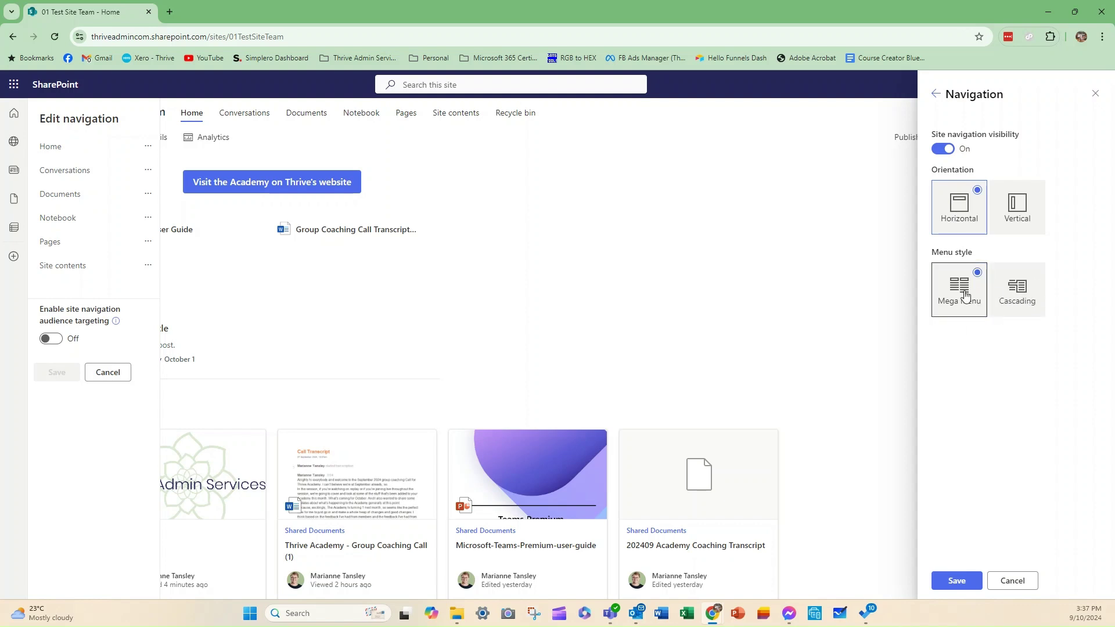
click(1023, 215)
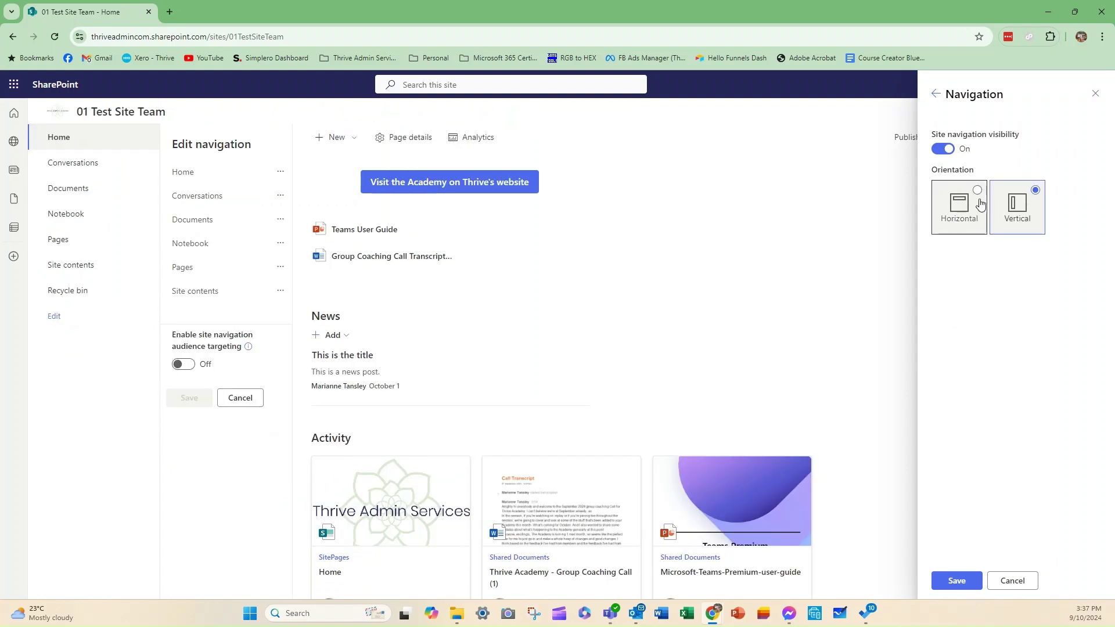
click(959, 221)
click(1021, 210)
click(1099, 95)
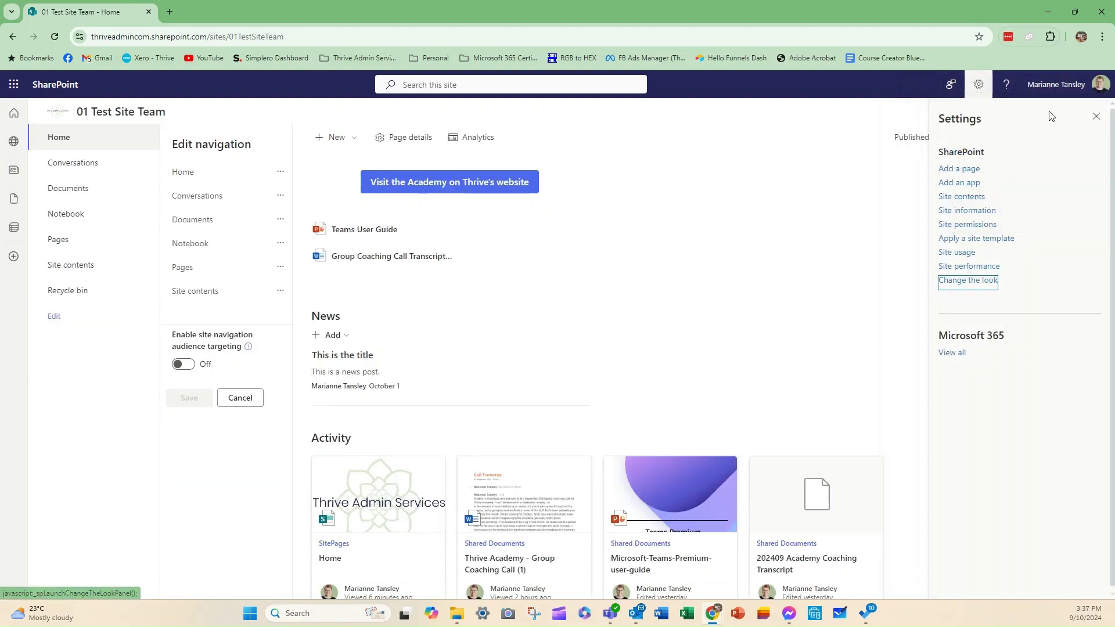
Close Settings, cancel the pending navigation edit, and reopen the left navigation editor
click(1095, 113)
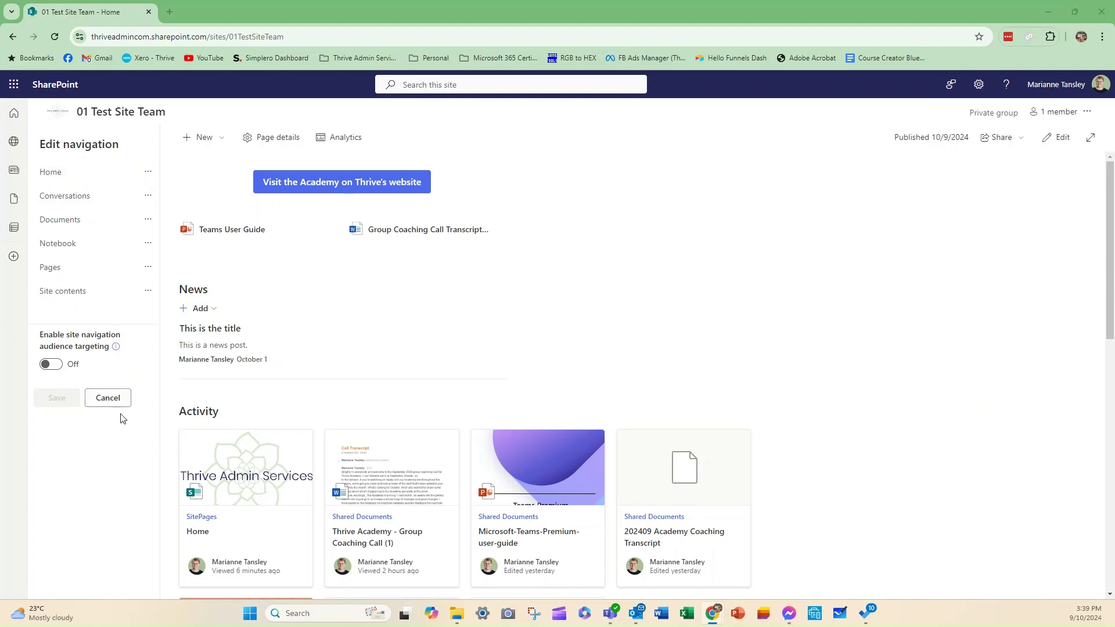
click(107, 398)
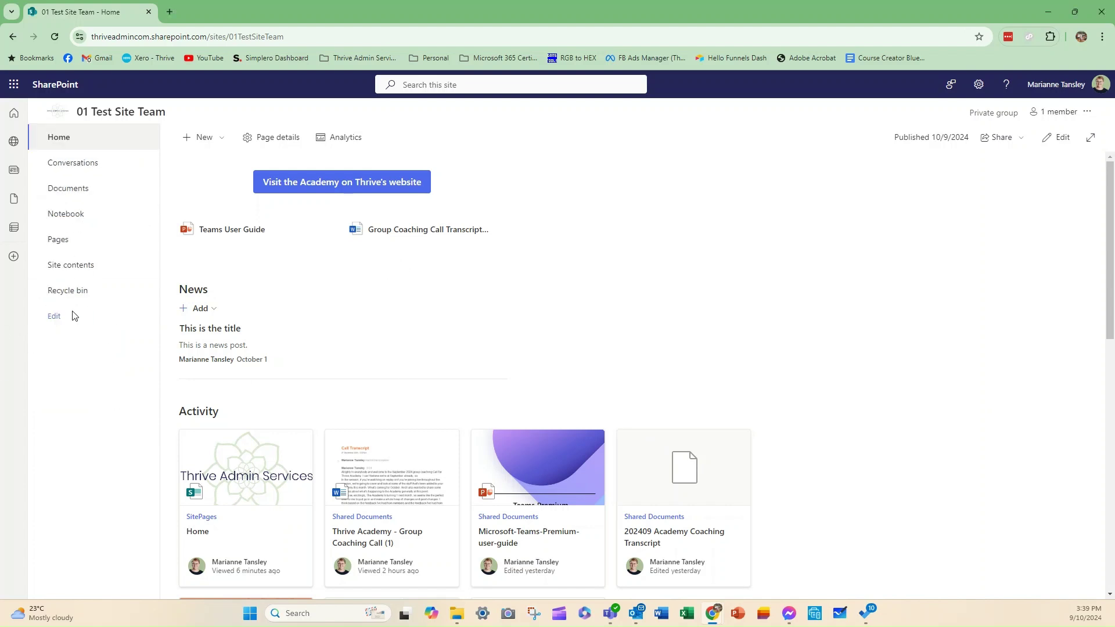
click(54, 317)
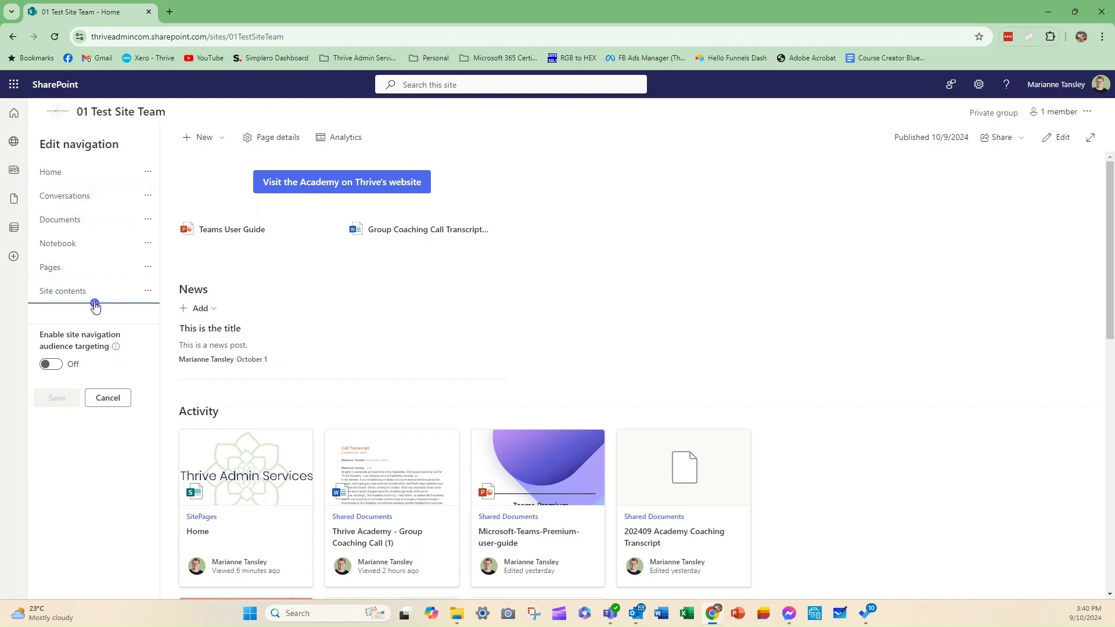
Insert a new Link-type navigation item below Site contents
click(95, 305)
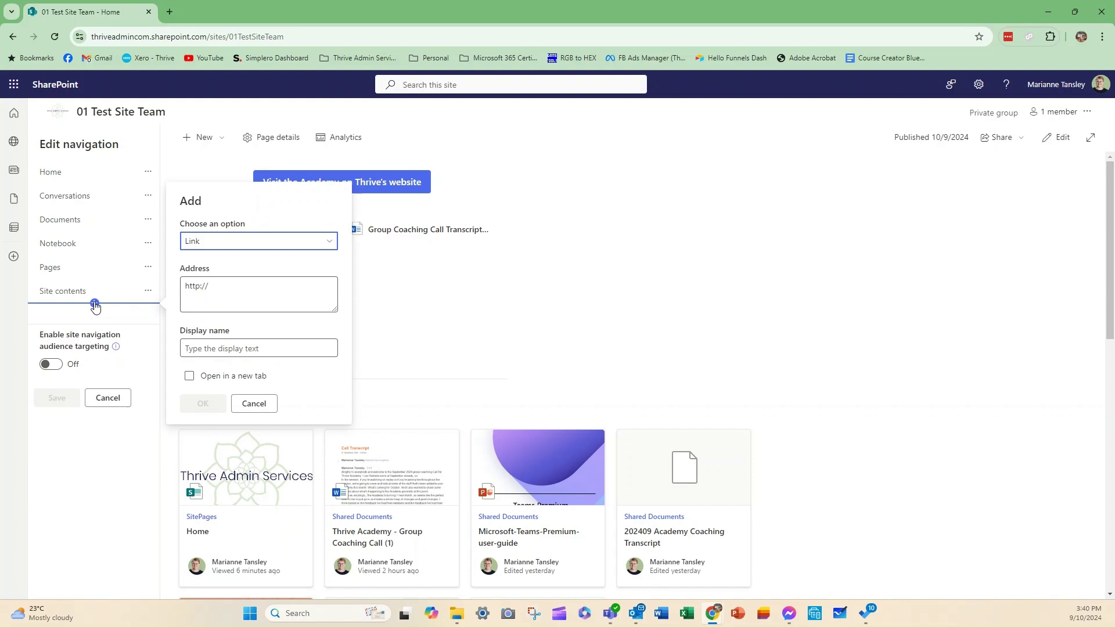
click(232, 247)
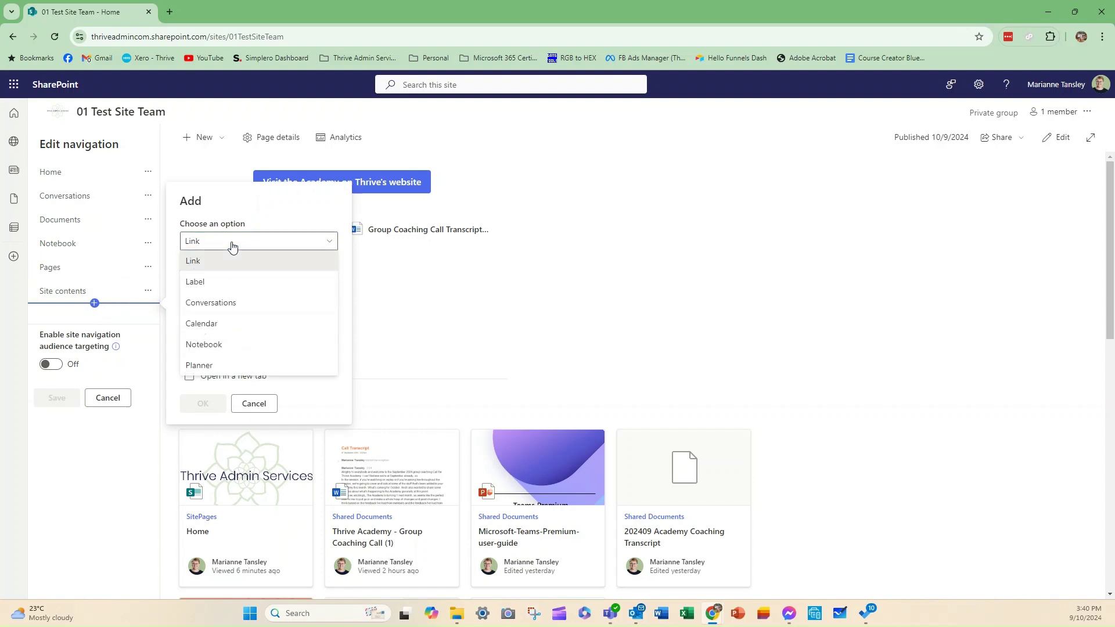
click(208, 266)
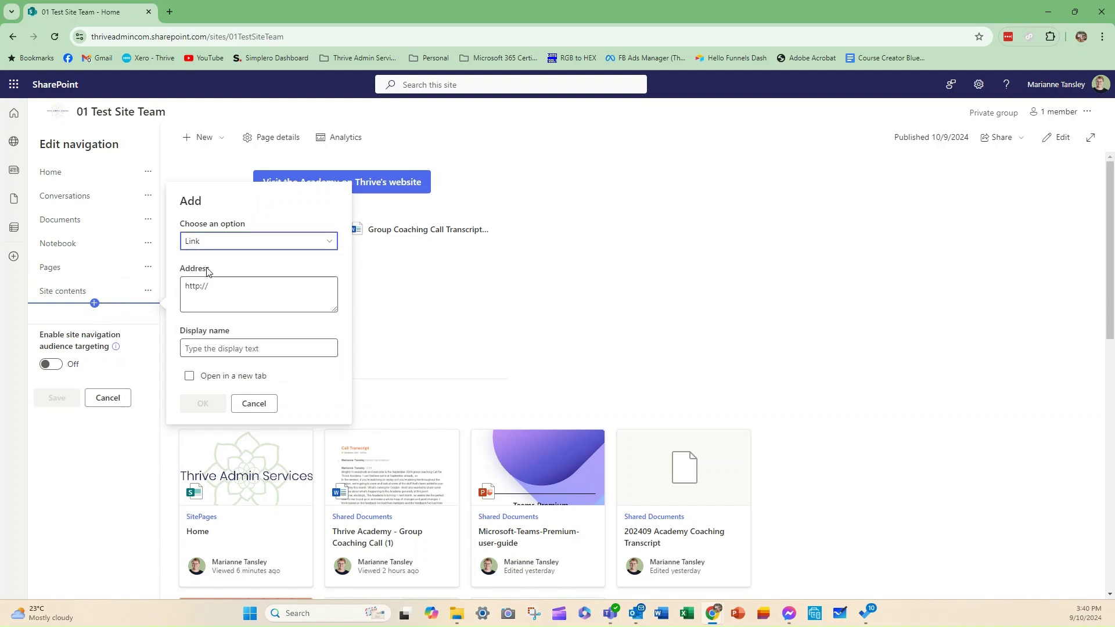
click(220, 300)
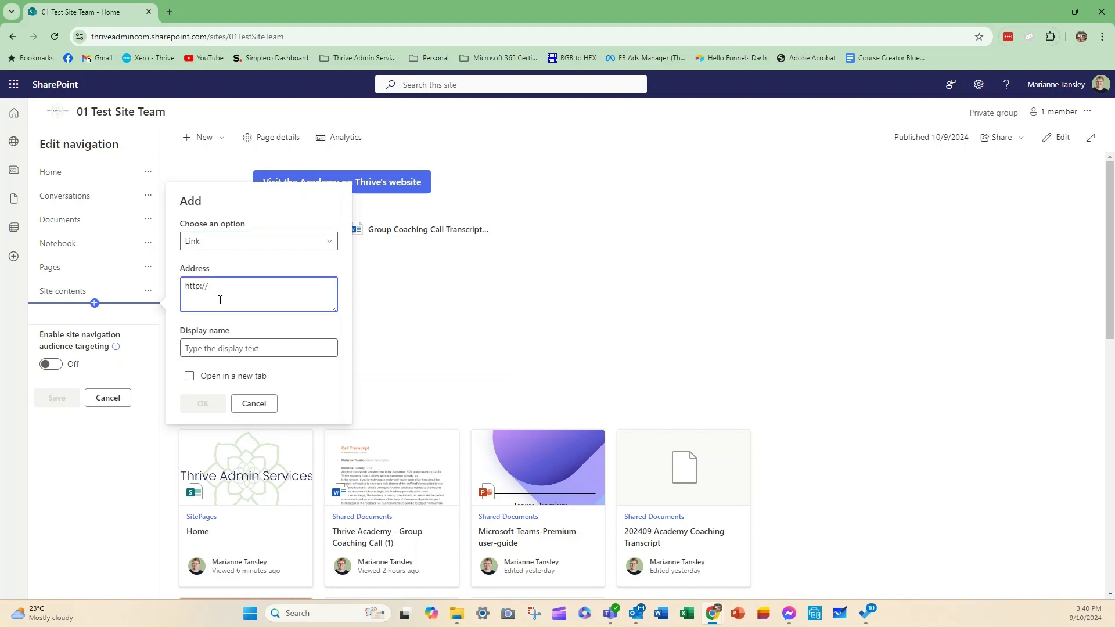
click(224, 240)
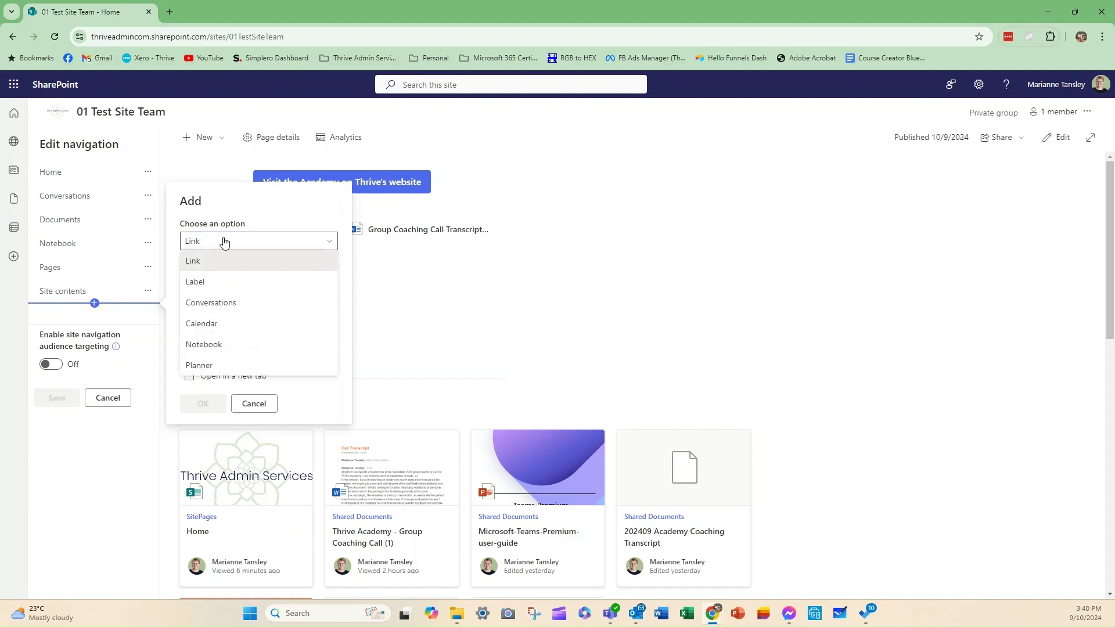
click(224, 242)
click(220, 281)
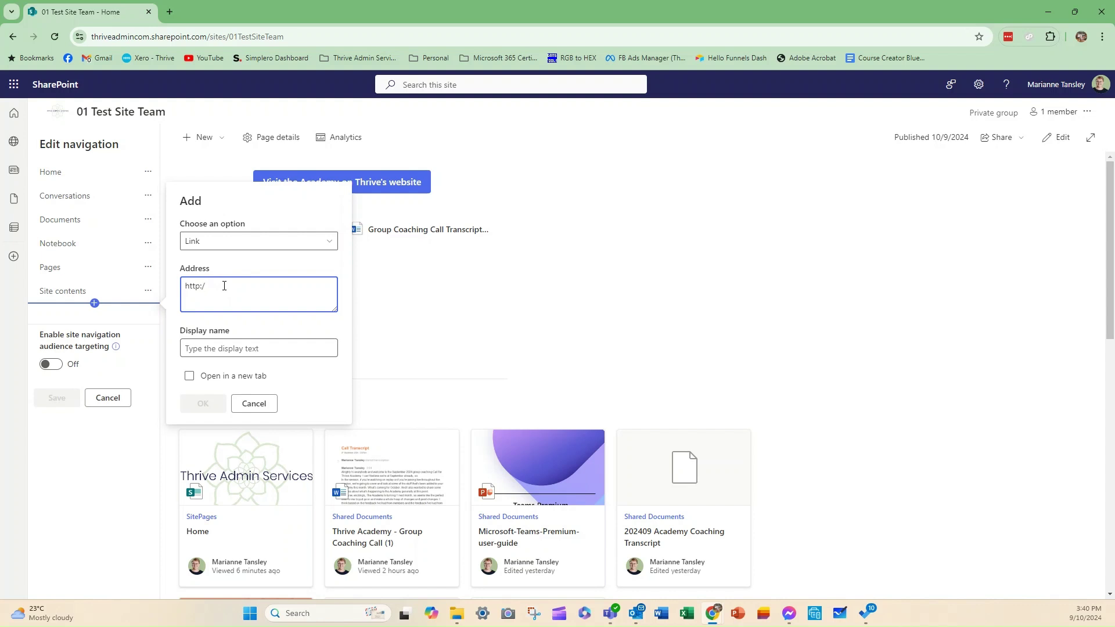
key(BackSpace)
key(BackSpace)
key(BackSpace)
key(BackSpace)
key(BackSpace)
key(BackSpace)
text(h)
click(204, 347)
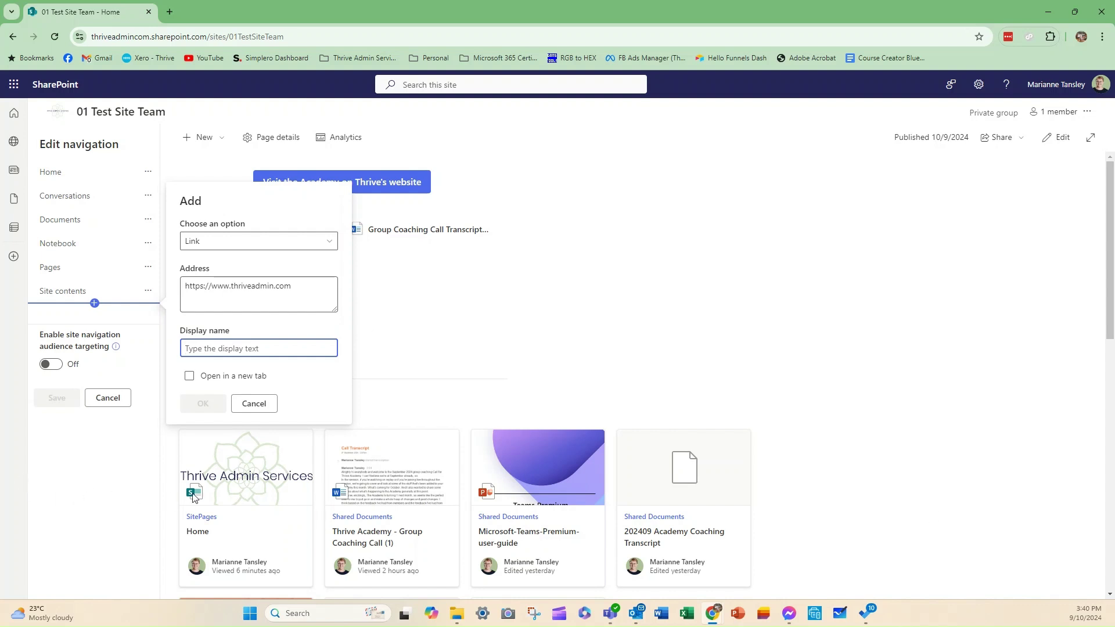
text(Thrive Website)
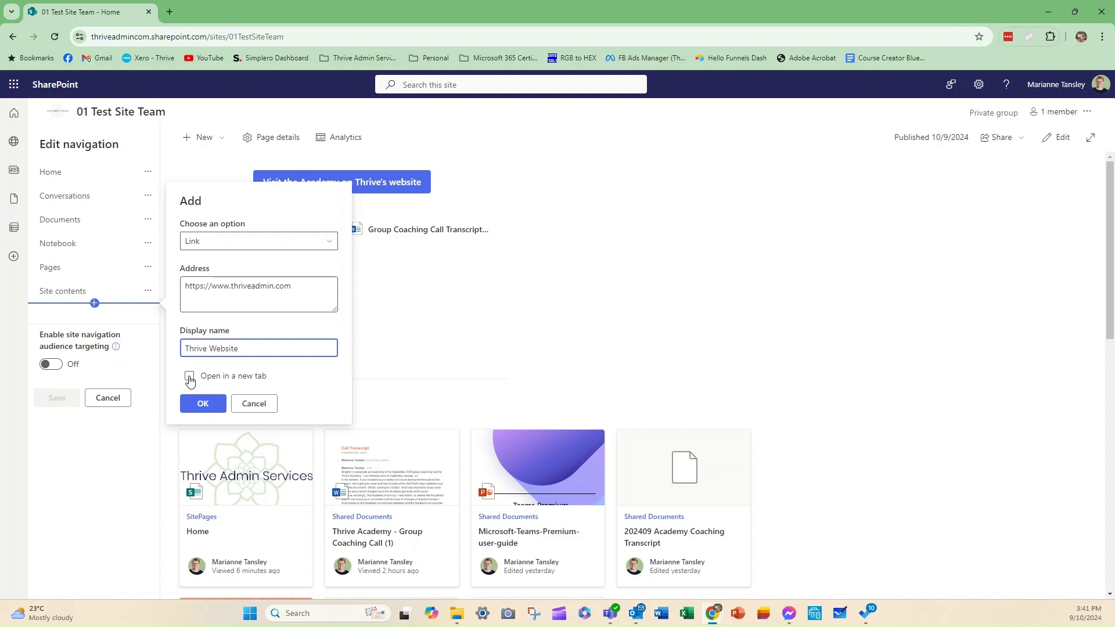
click(190, 377)
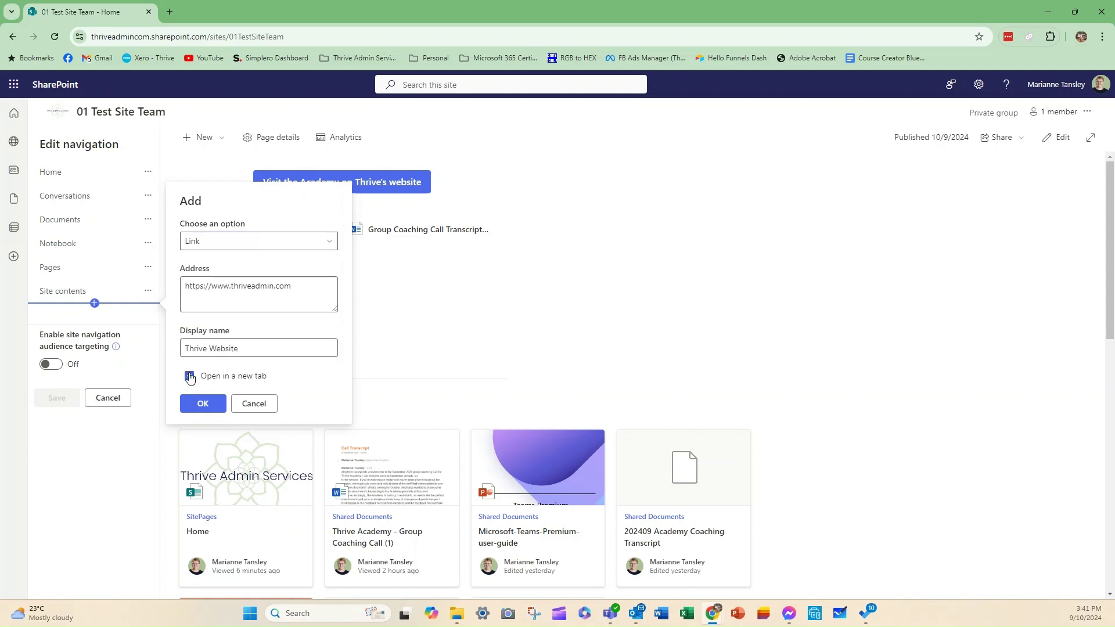
Add the Thrive Website link, review its settings unchanged, and drag it directly under Home
click(202, 405)
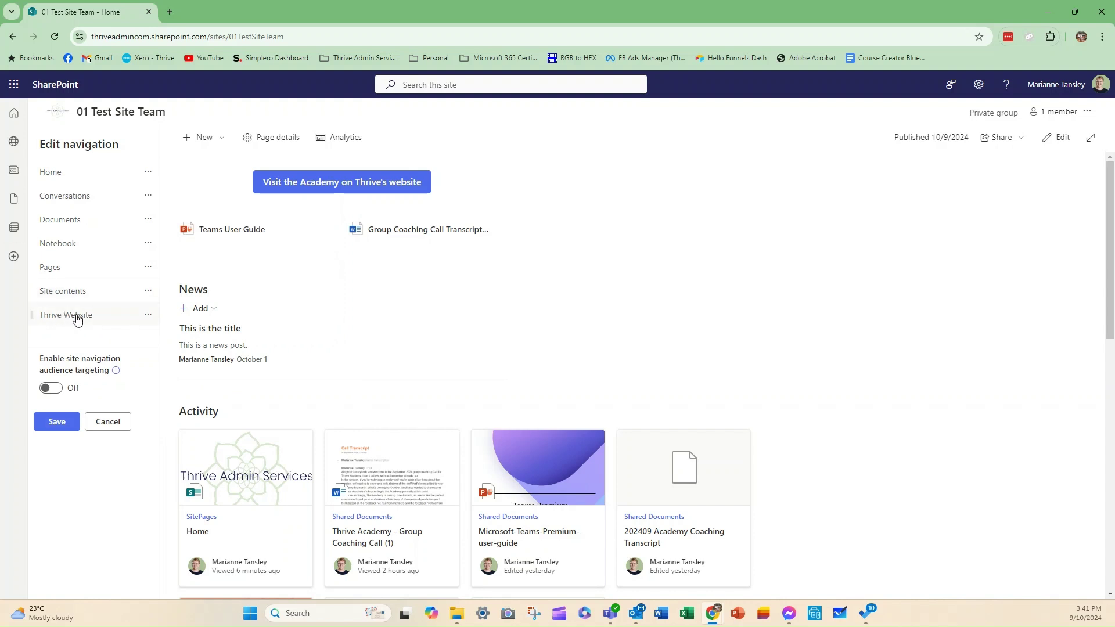
click(148, 314)
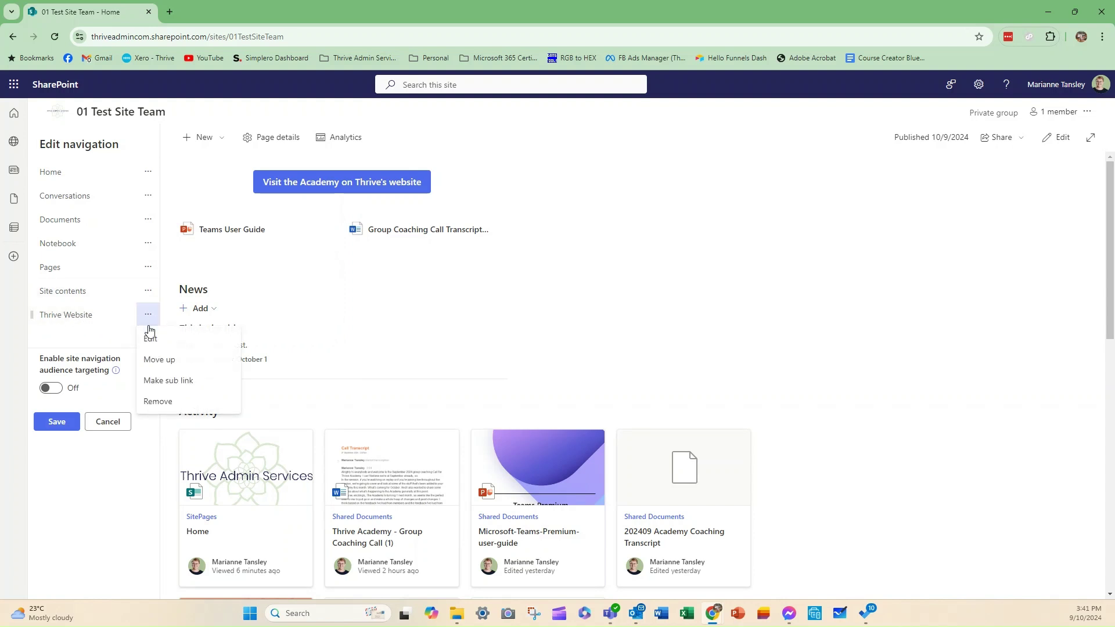
click(152, 340)
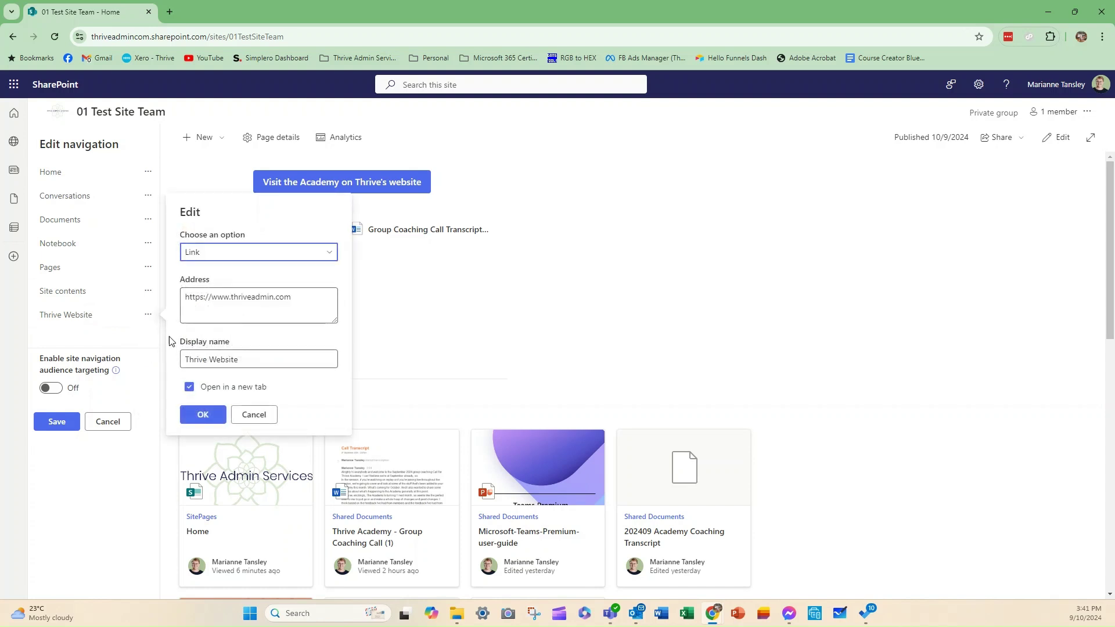
click(245, 415)
click(147, 316)
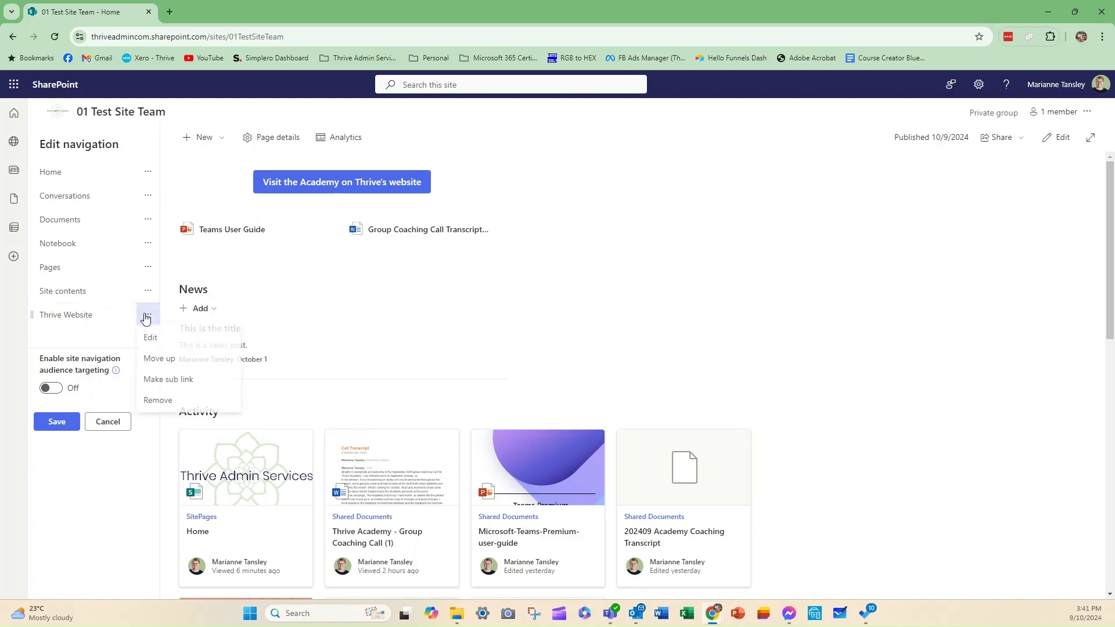
click(78, 319)
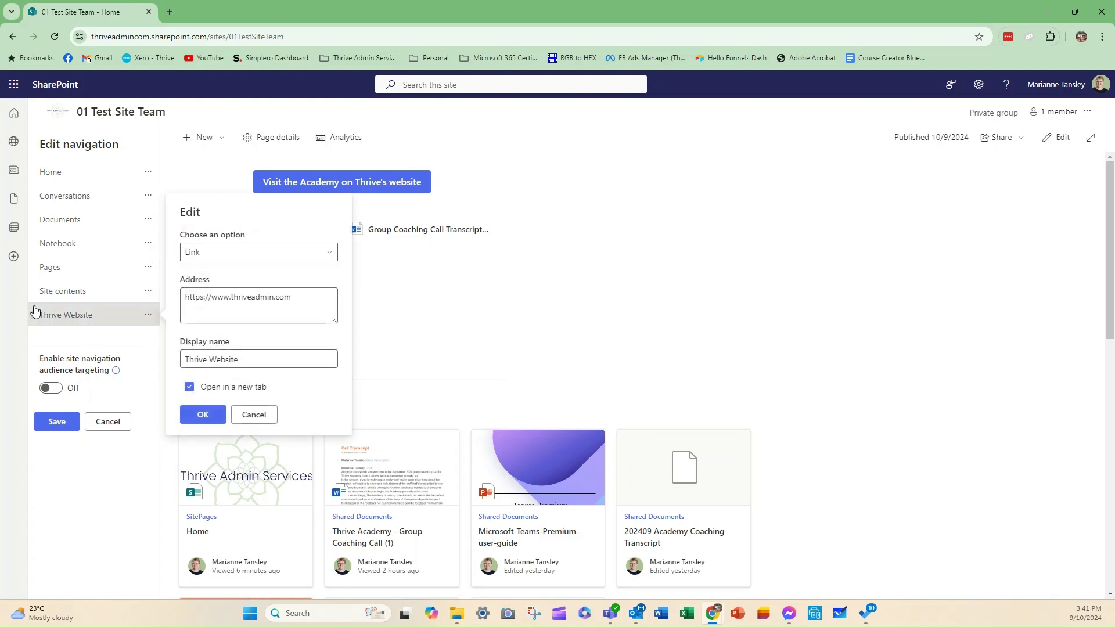
click(258, 415)
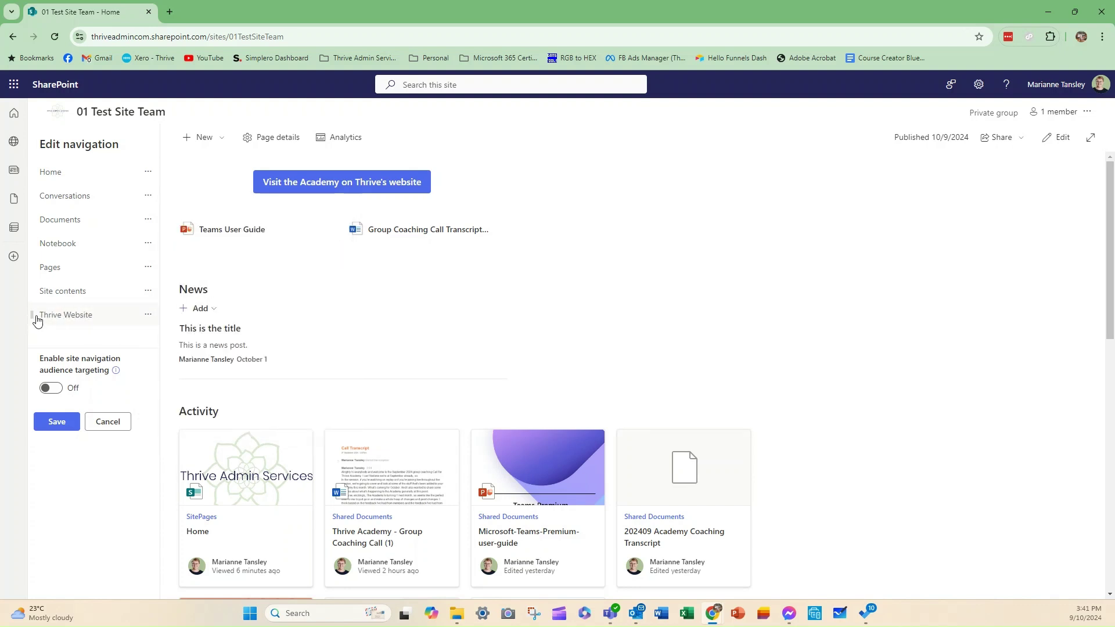
drag(37, 319, 32, 187)
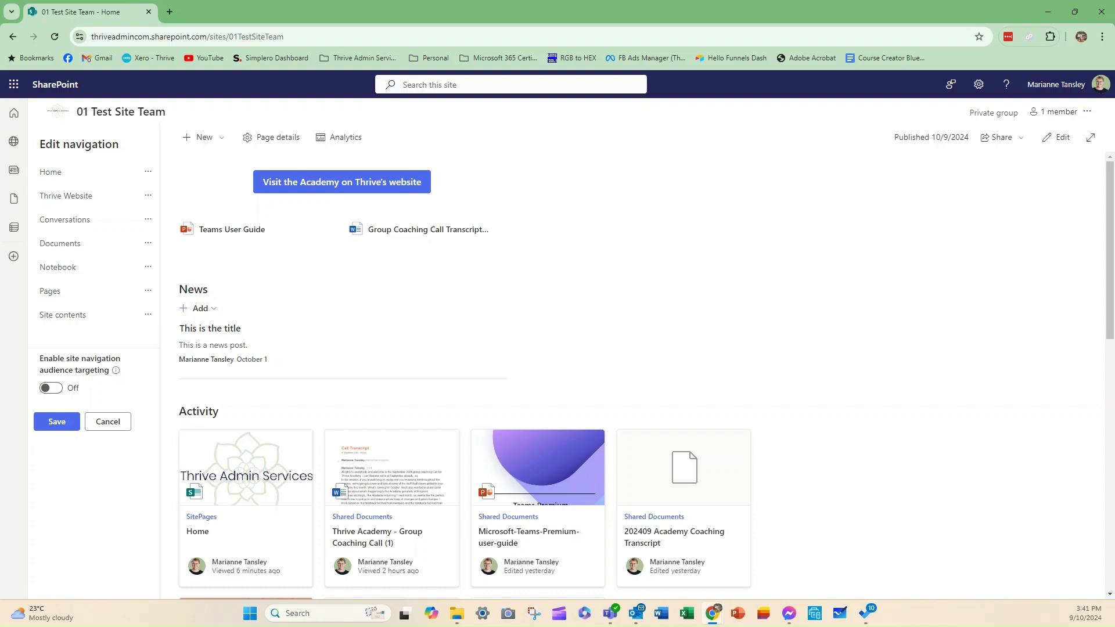
Save the navigation, then try Move up and Move down on Thrive Website, leaving it under Home
click(58, 423)
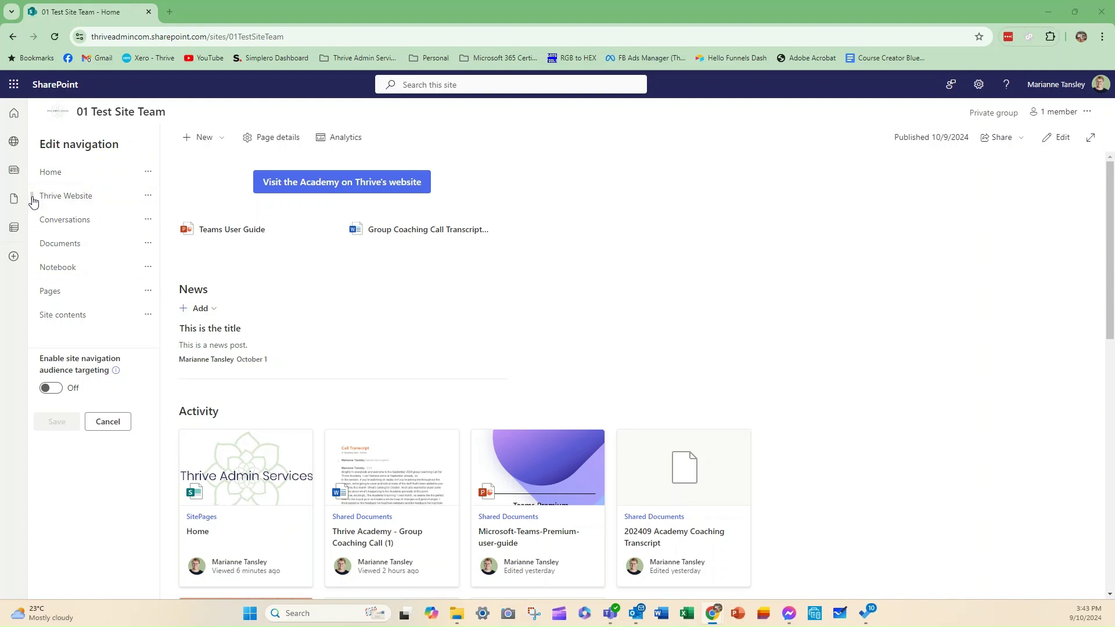
mouse_move(33, 199)
mouse_down()
mouse_move(35, 309)
mouse_move(40, 188)
mouse_up()
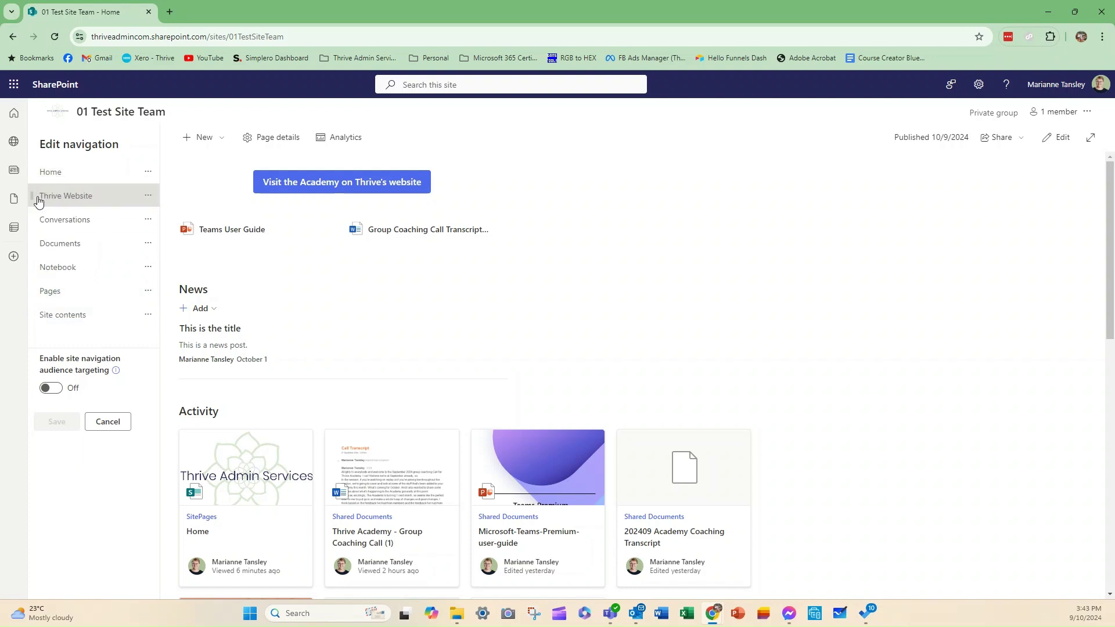
click(149, 198)
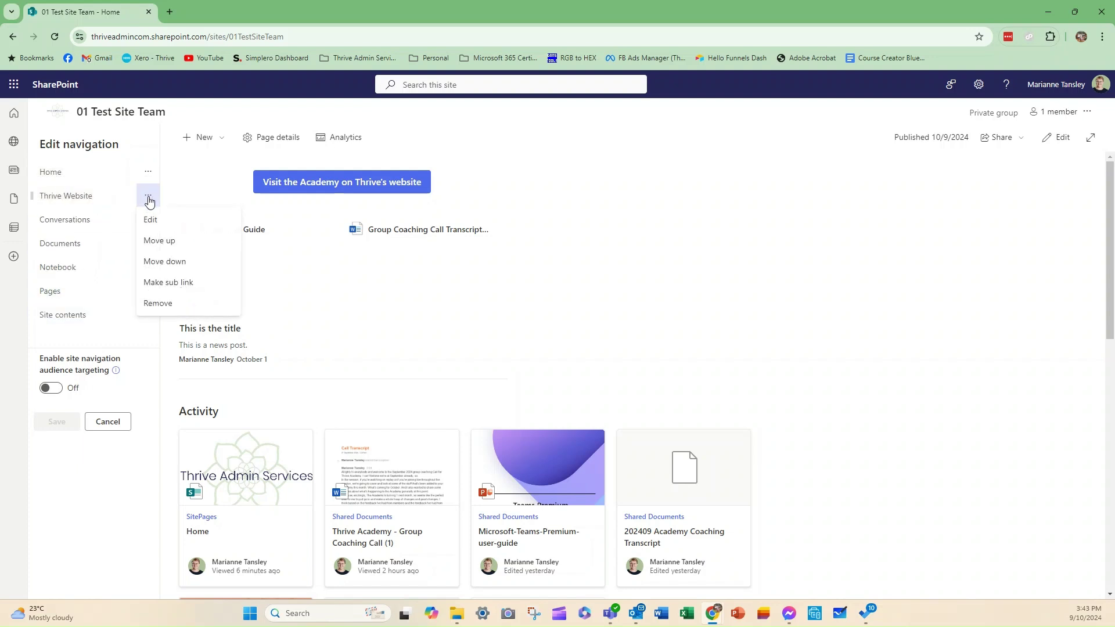
click(158, 241)
click(148, 171)
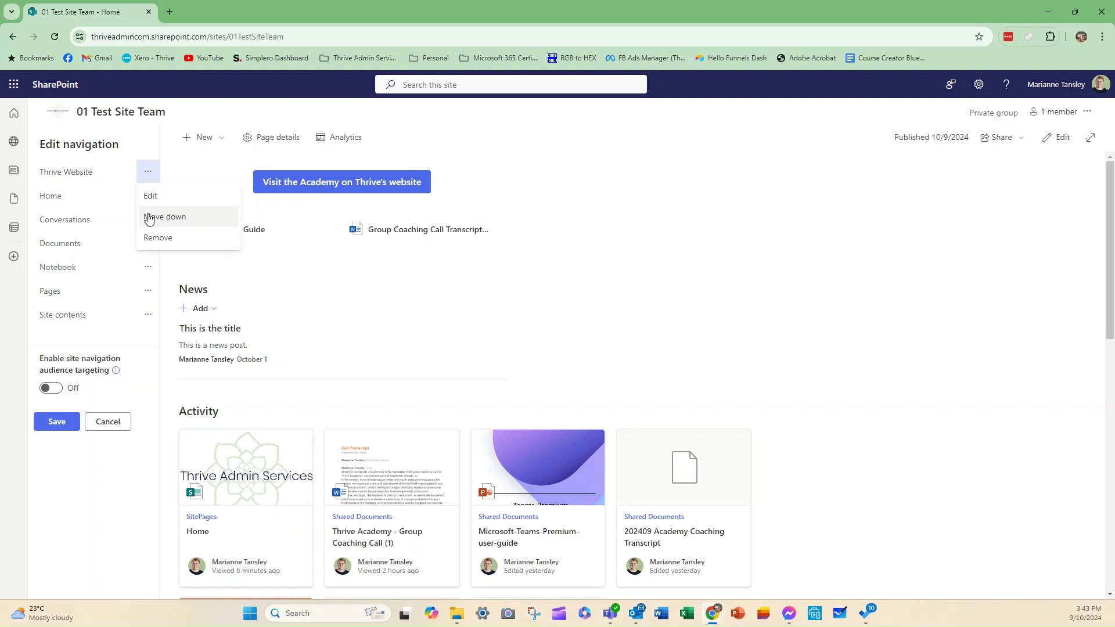
click(148, 217)
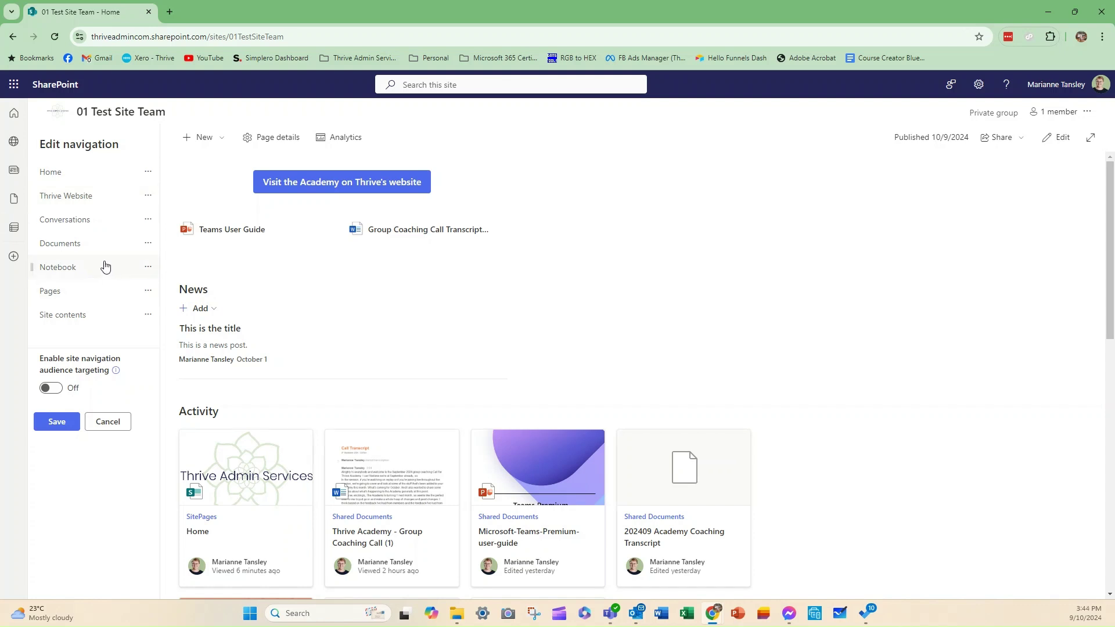
Remove the Notebook link from the left navigation and save it
click(148, 271)
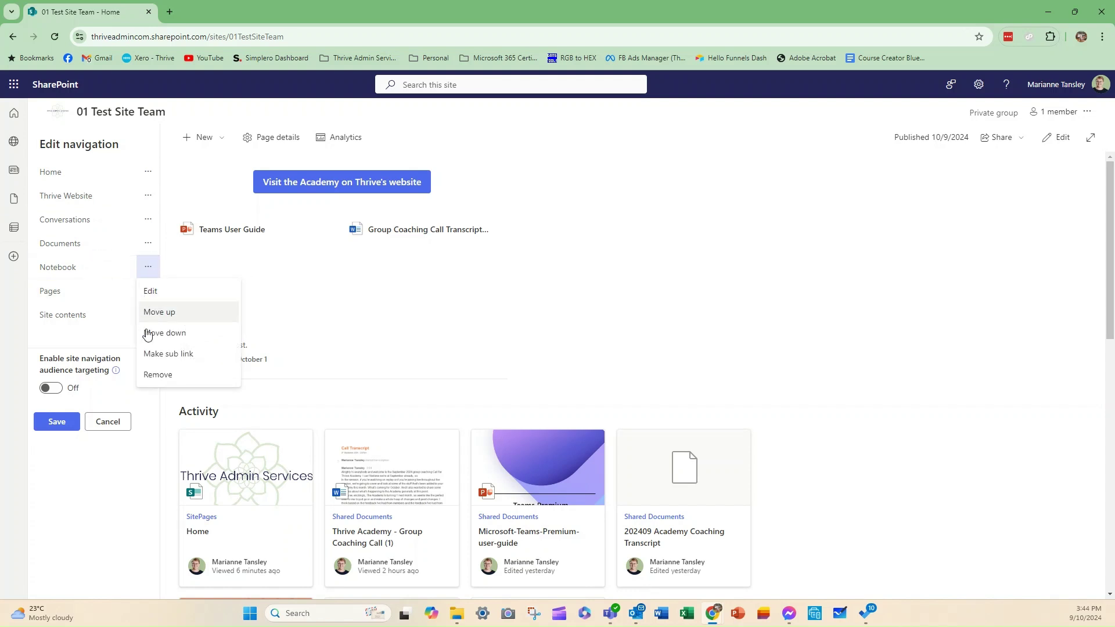
click(155, 381)
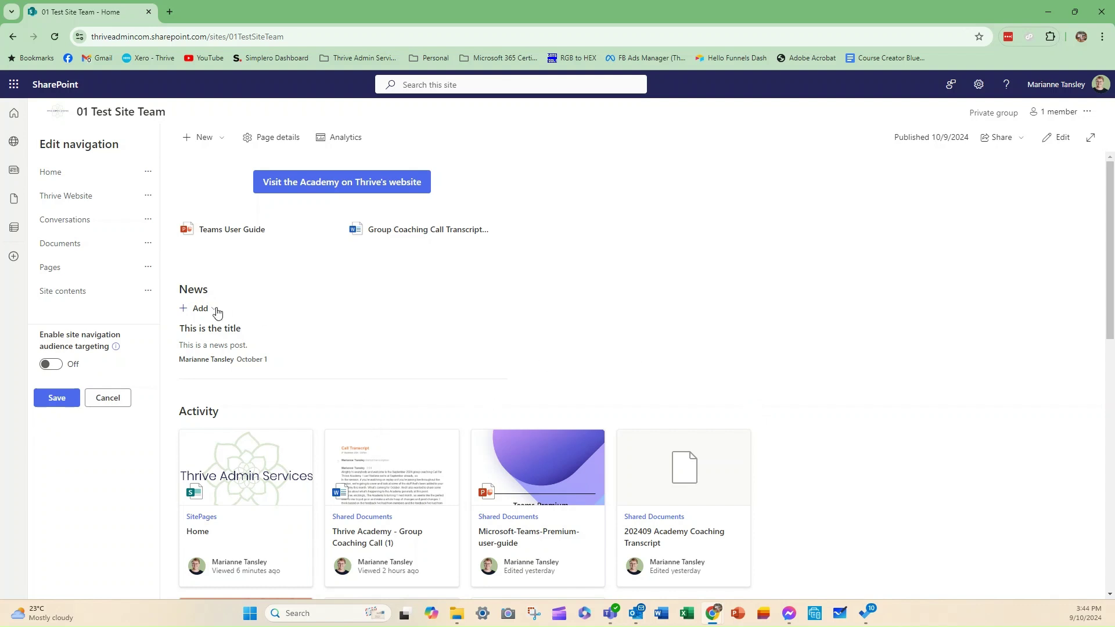
click(58, 398)
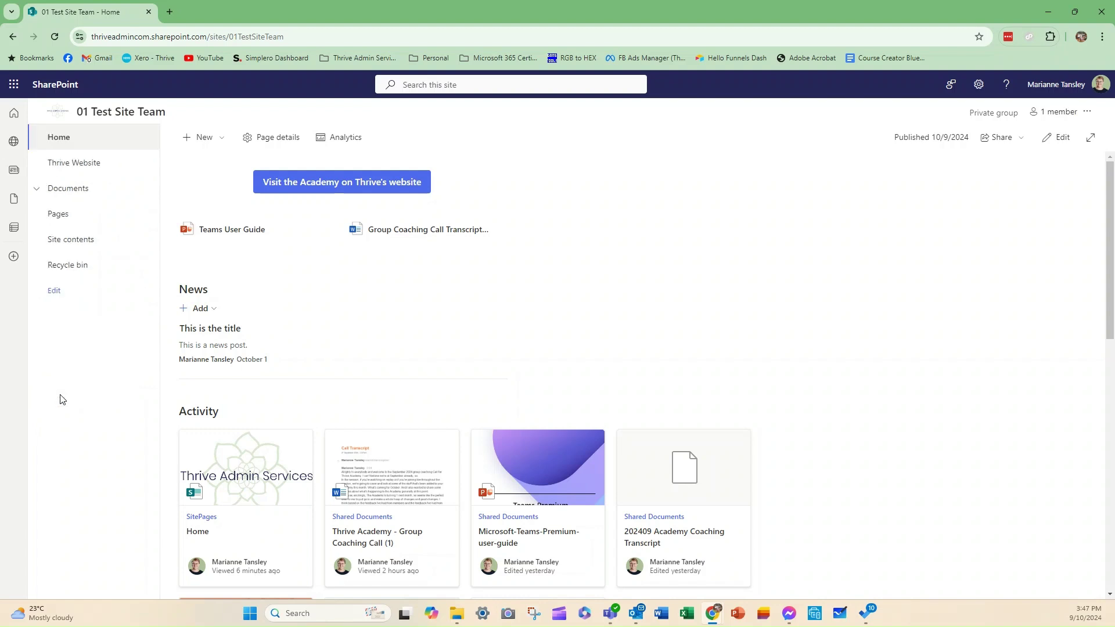
Expand Documents to reveal its Coaching Call Transcript sub-link
click(35, 191)
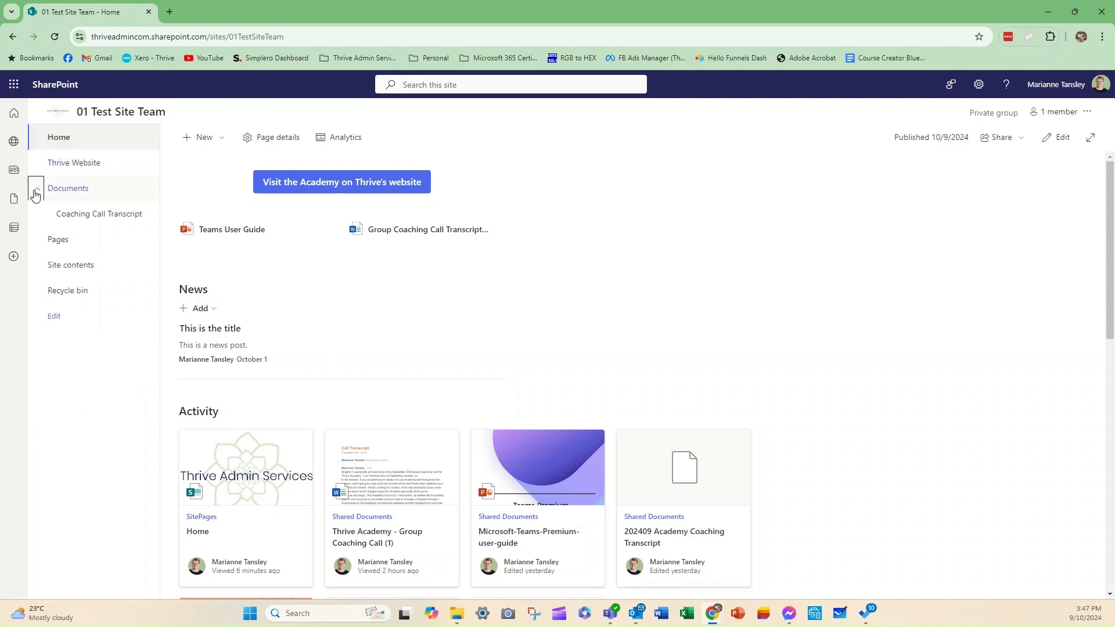